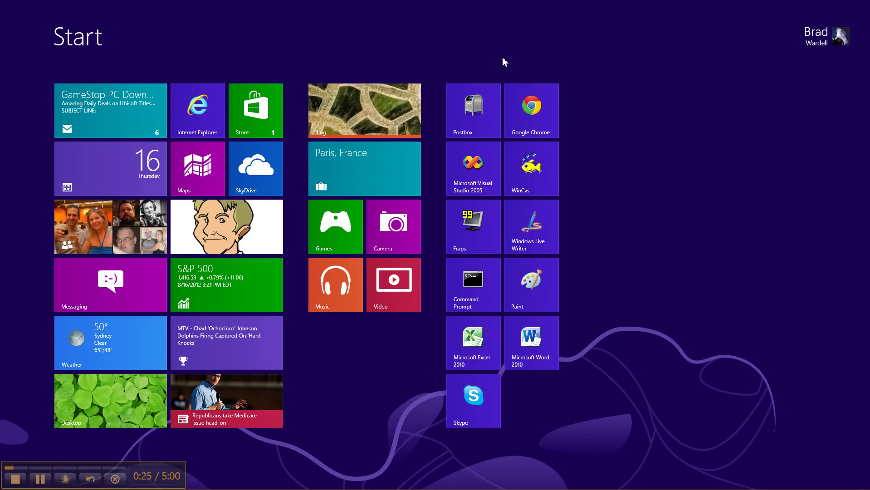
Step: Search the installed apps for "fraps", clear the search and look through the full list of apps
type("fraps")
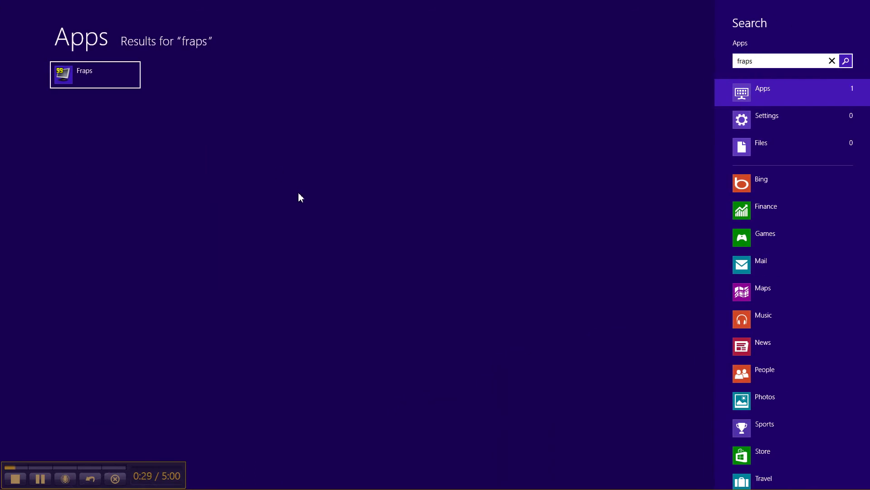
key("BackSpace")
key("BackSpace")
key("BackSpace")
key("BackSpace")
key("BackSpace")
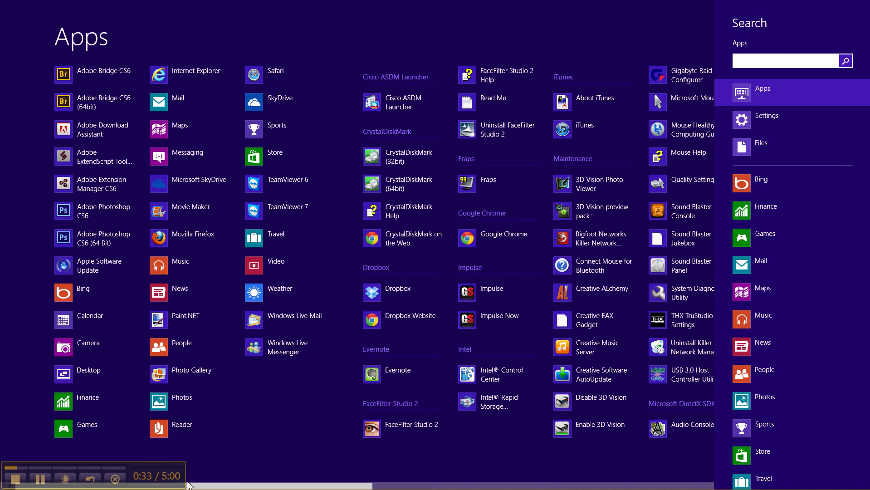
left_click_drag(339, 486, 831, 467)
left_click_drag(667, 483, 107, 443)
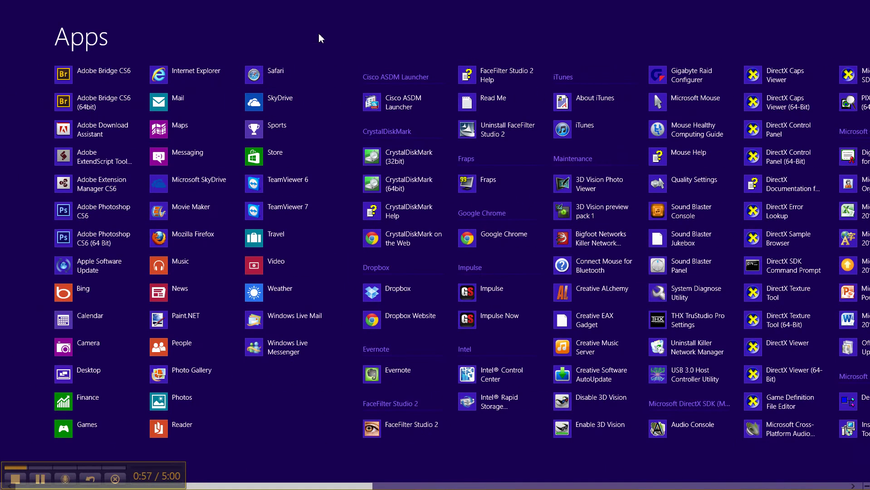
Step: Switch to the desktop and go back to the Start screen
key("super")
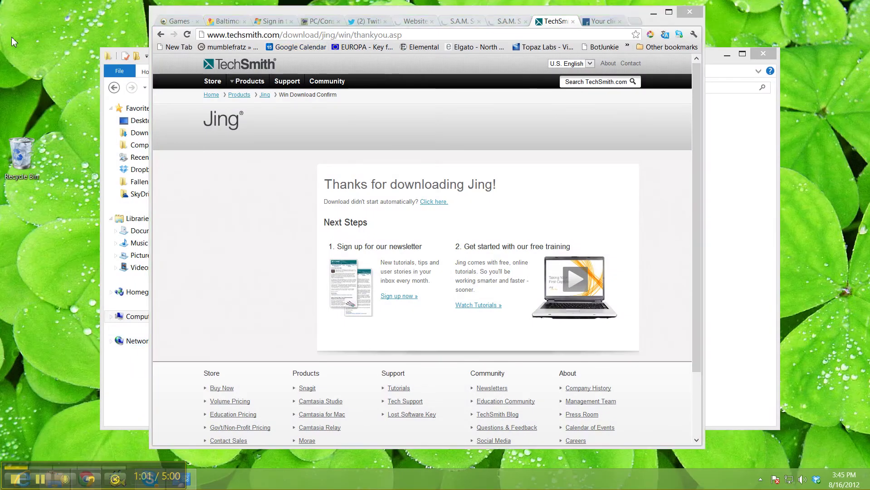
mouse_move(2, 488)
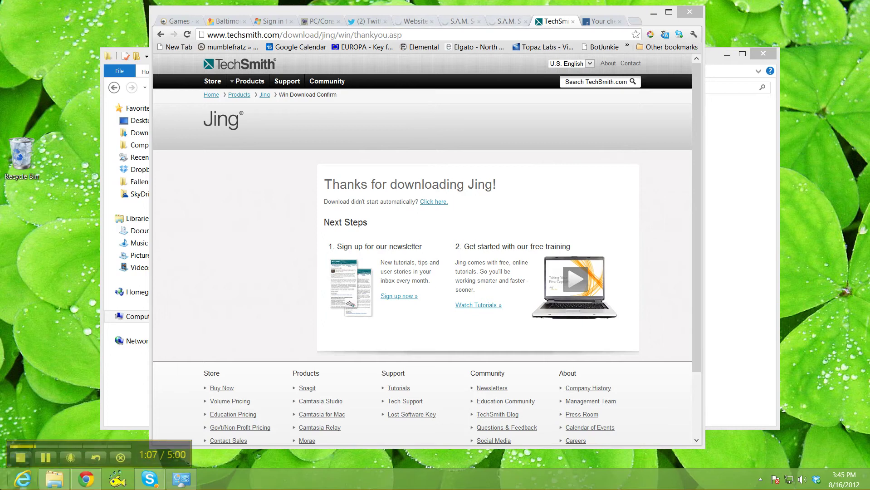
left_click(6, 476)
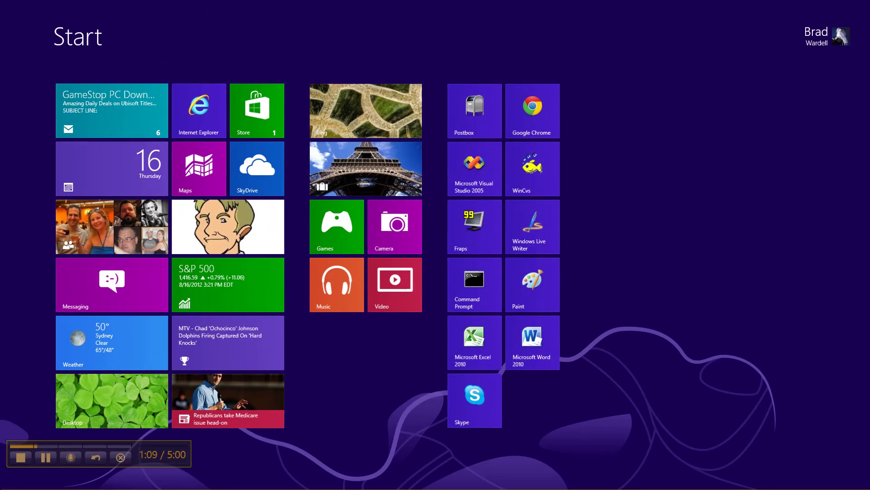
key("super")
key("super")
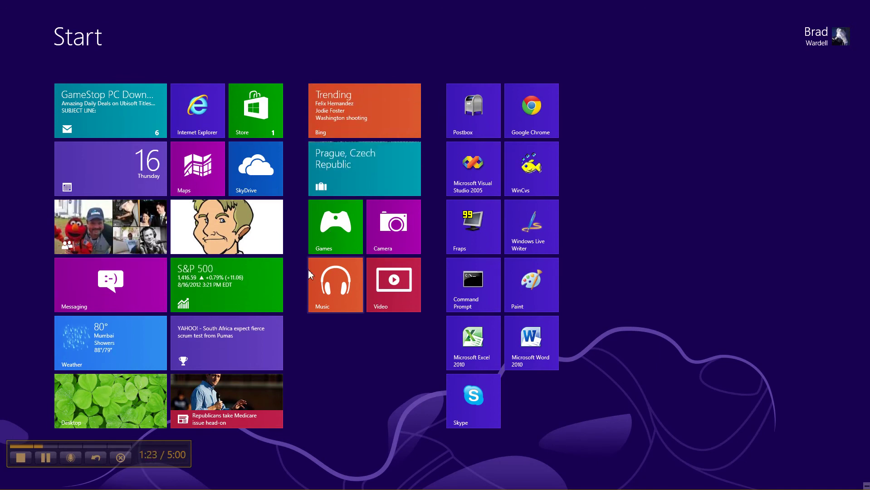
Step: Search the installed apps for "email", clear the search and return to the Start screen by way of the desktop
type("email")
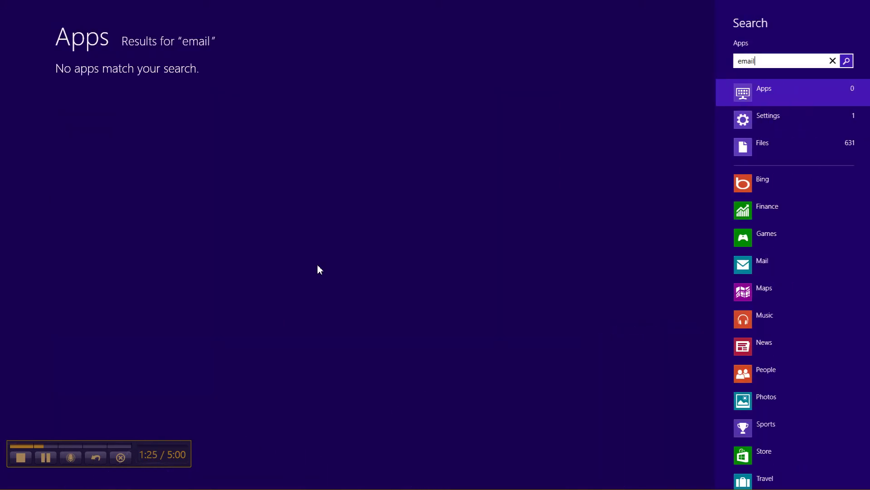
key("BackSpace")
key("BackSpace")
key("BackSpace")
key("BackSpace")
key("BackSpace")
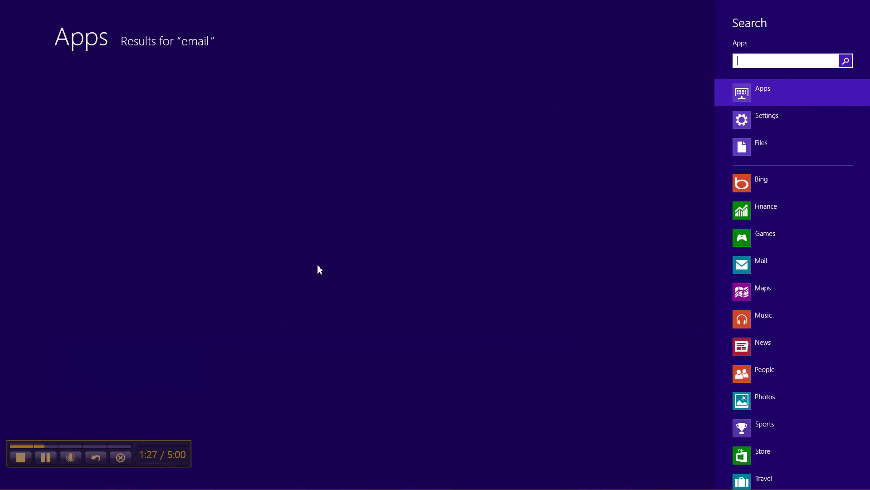
key("super+d")
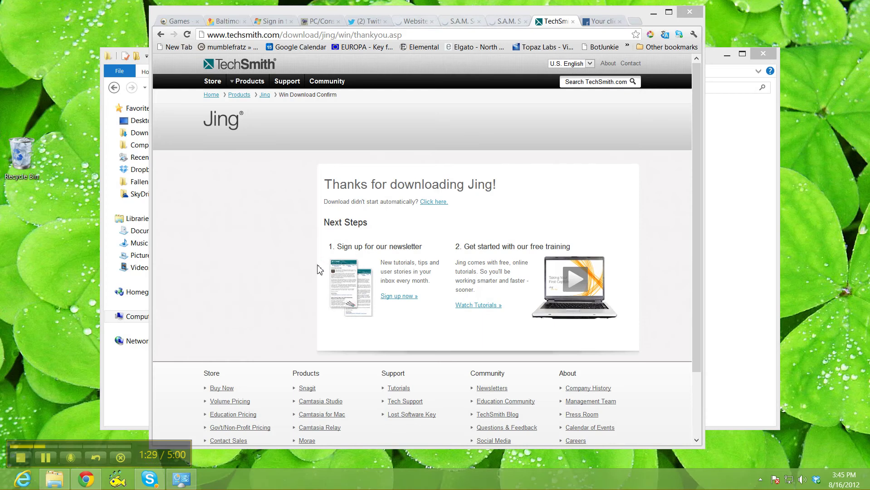
key("super")
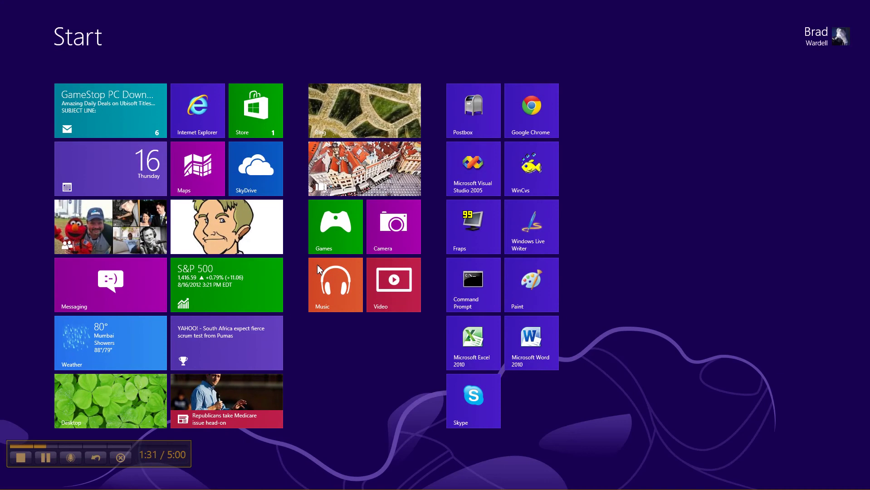
Step: Open the Video app, look through its spotlight and store sections, and return to the Start screen
left_click(397, 292)
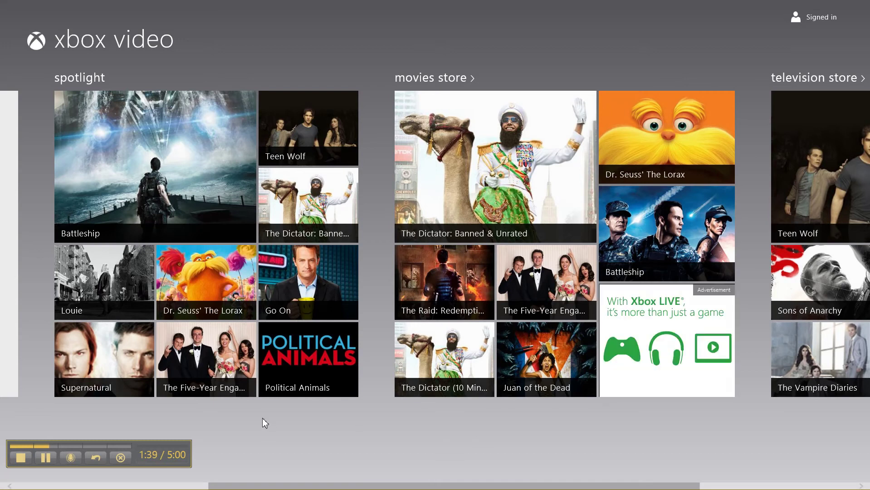
scroll(262, 418, "down", 3)
scroll(268, 414, "up", 6)
key("super")
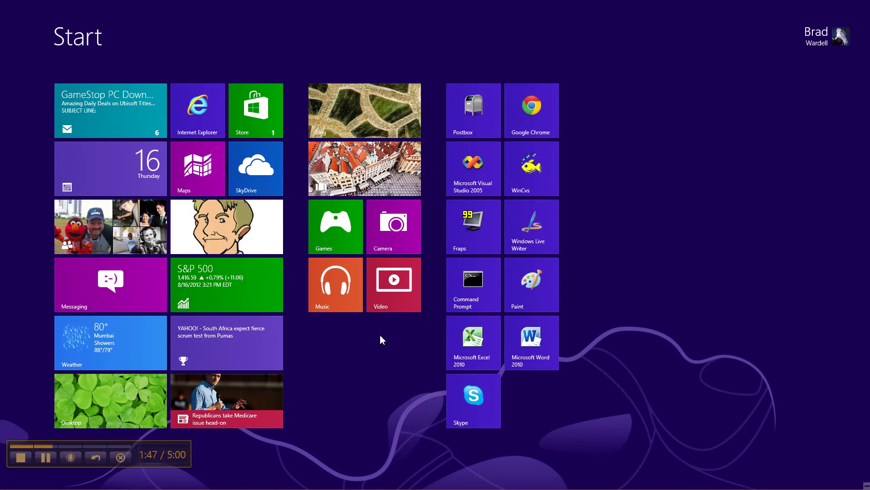
Step: Open the Finance app and cycle through the running apps back to the desktop
left_click(233, 288)
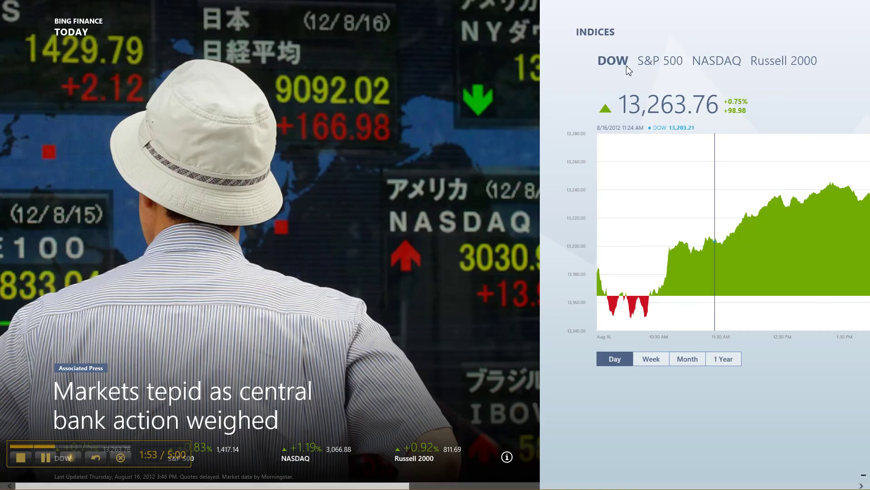
left_click(2, 17)
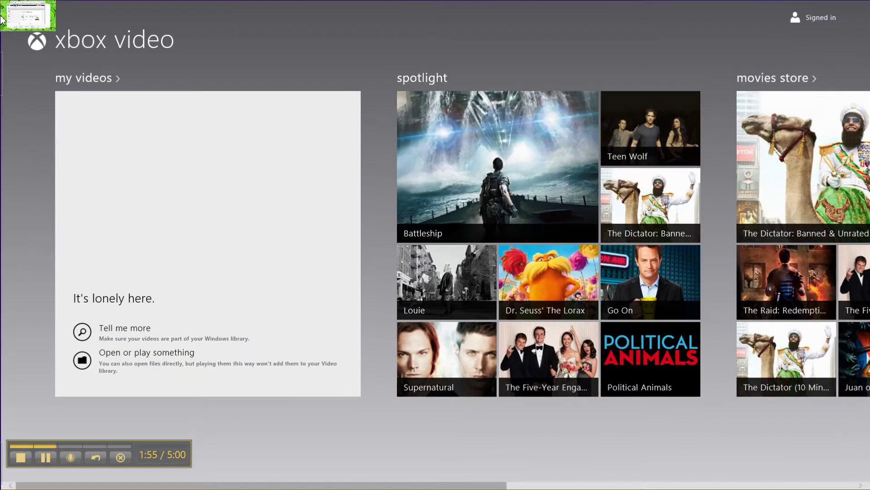
left_click(6, 21)
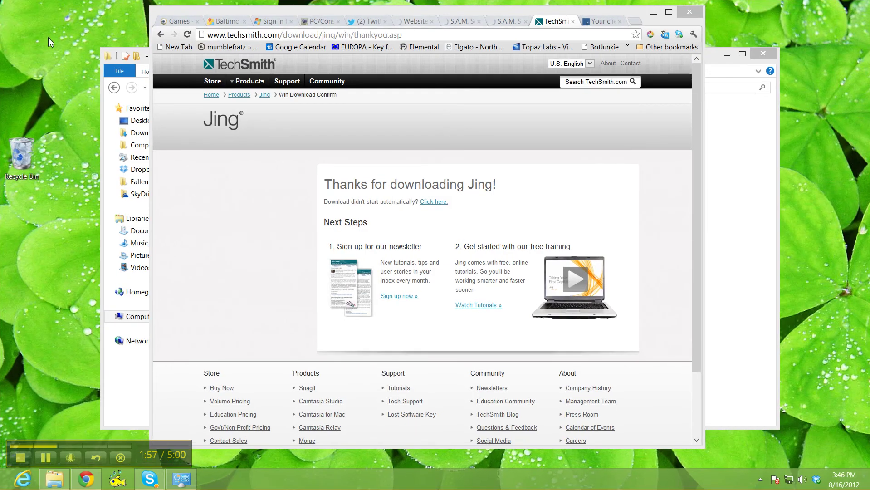
Step: Minimize the browser window showing the Jing download page
left_click(653, 14)
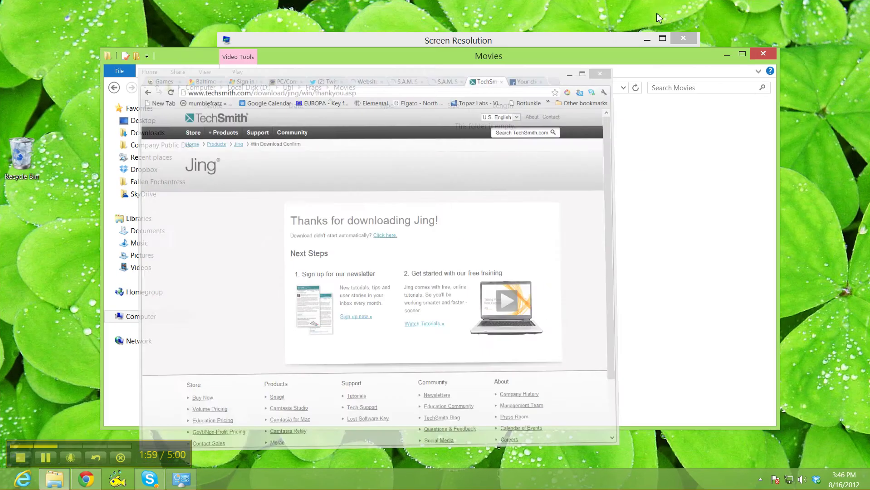
right_click(87, 479)
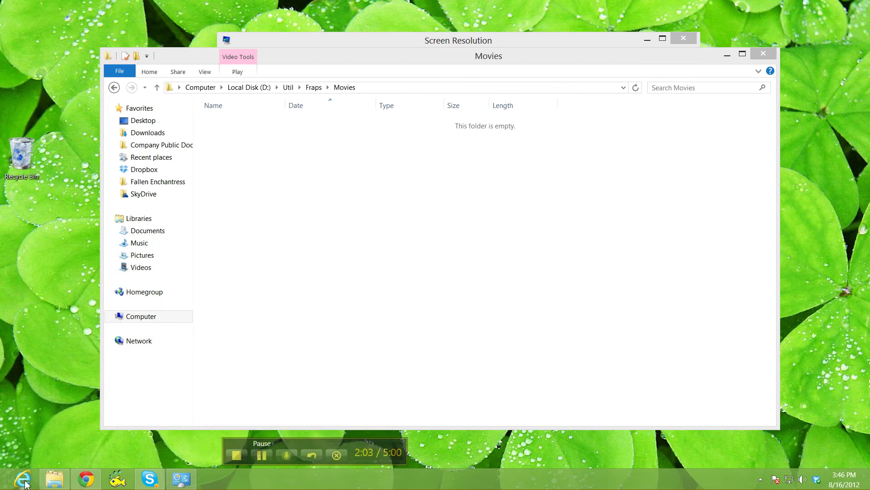
right_click(86, 479)
left_click(55, 455)
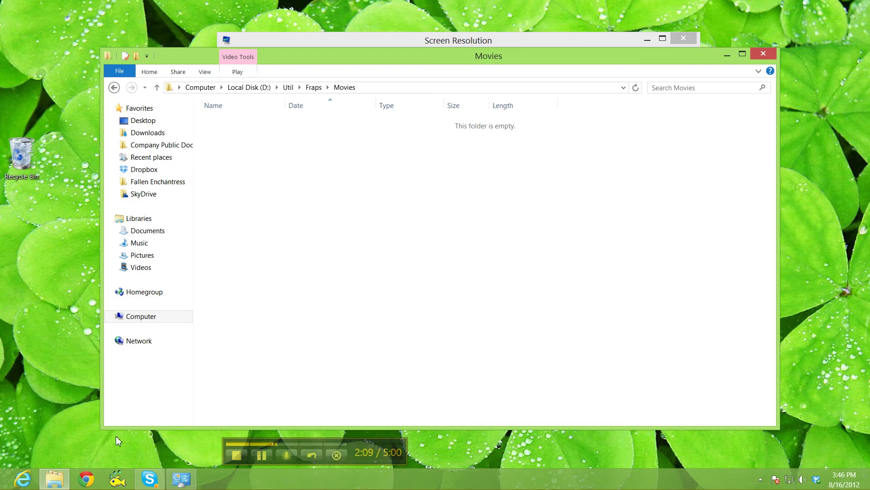
Step: Shrink the Movies folder window and arrange it side by side with the Screen Resolution window without overlap
left_click_drag(778, 429, 345, 263)
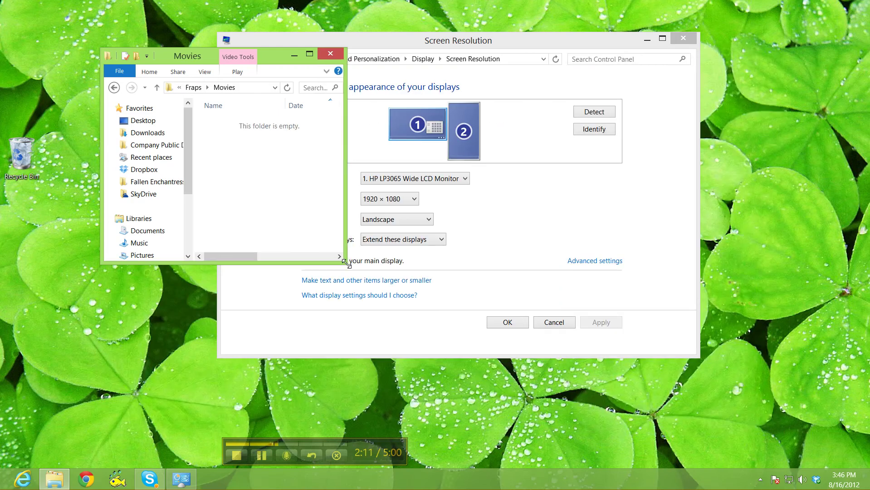
left_click_drag(387, 42, 509, 36)
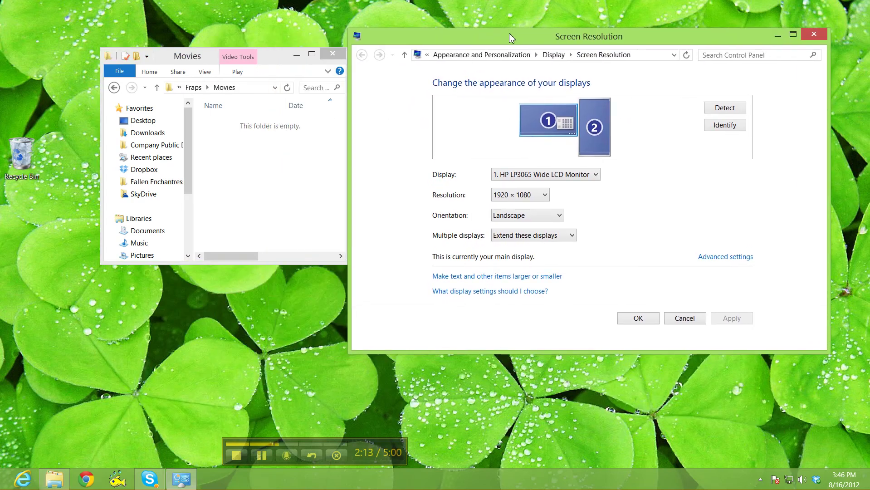
left_click_drag(152, 64, 117, 80)
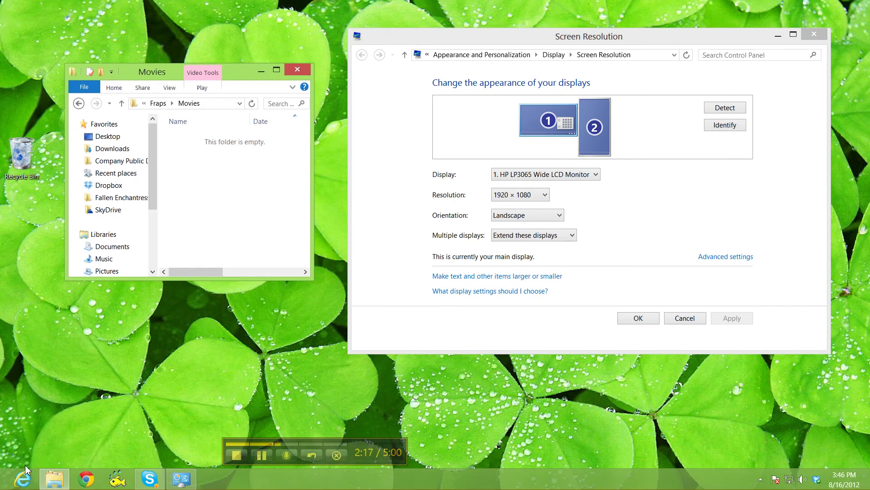
Step: Bring up the Start screen over the open desktop windows and return to the desktop
mouse_move(1, 488)
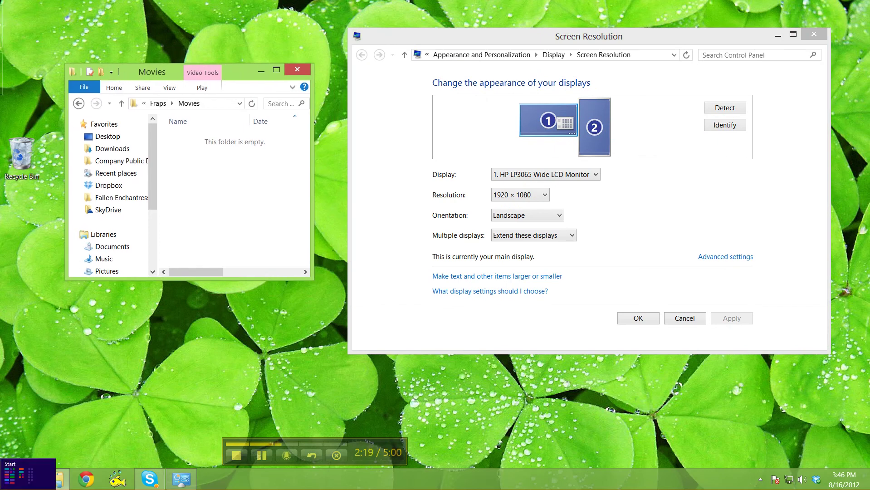
left_click(8, 486)
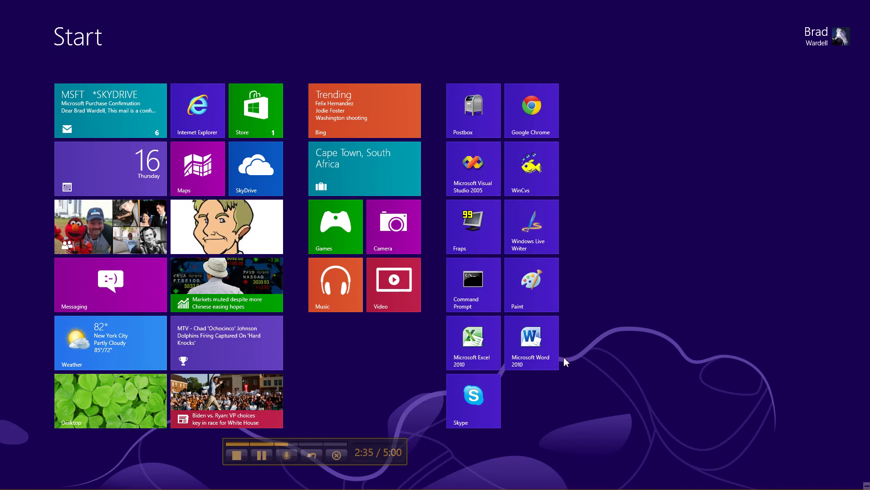
key("super")
key("super")
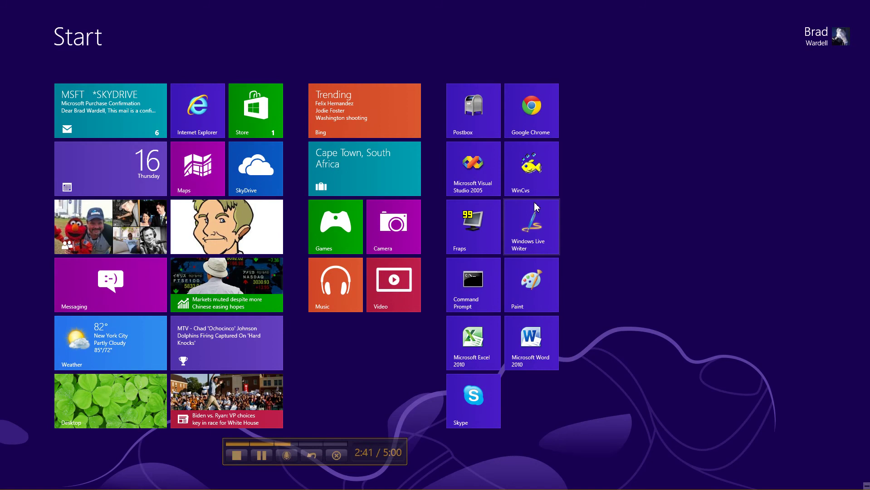
key("super")
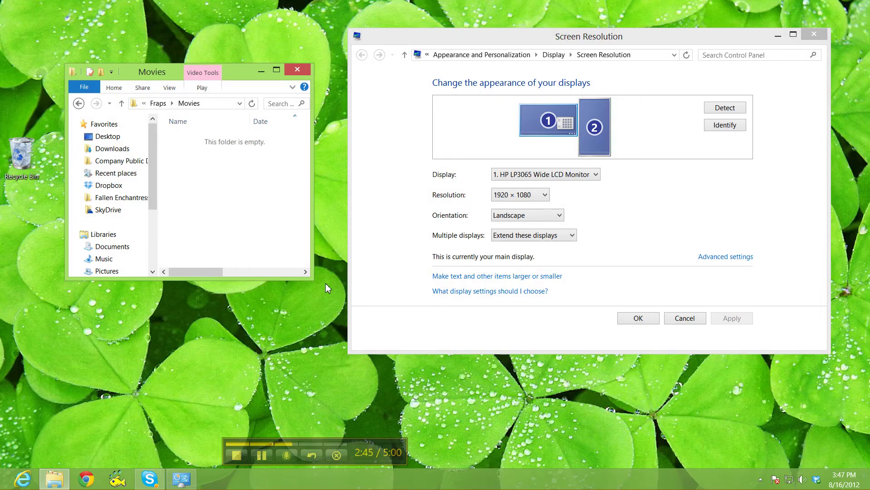
Step: Search the installed apps for "word", open Microsoft Word 2010 and maximize its window
key("super")
type("word")
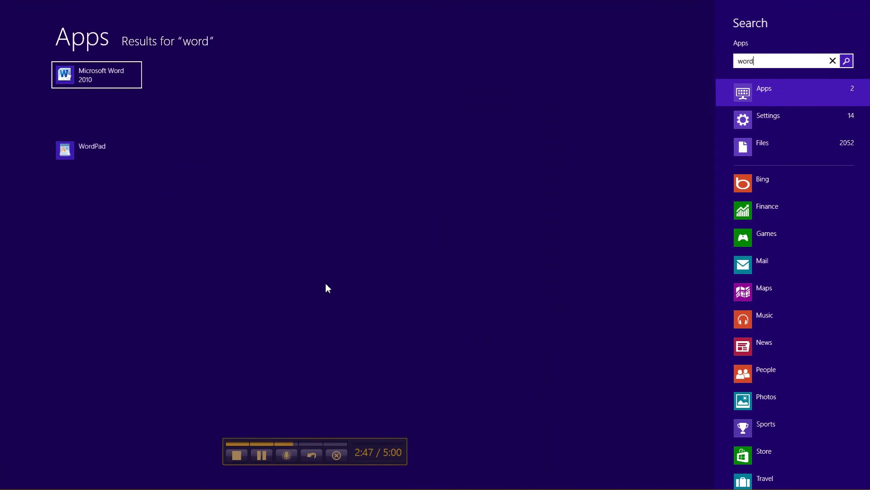
left_click(75, 76)
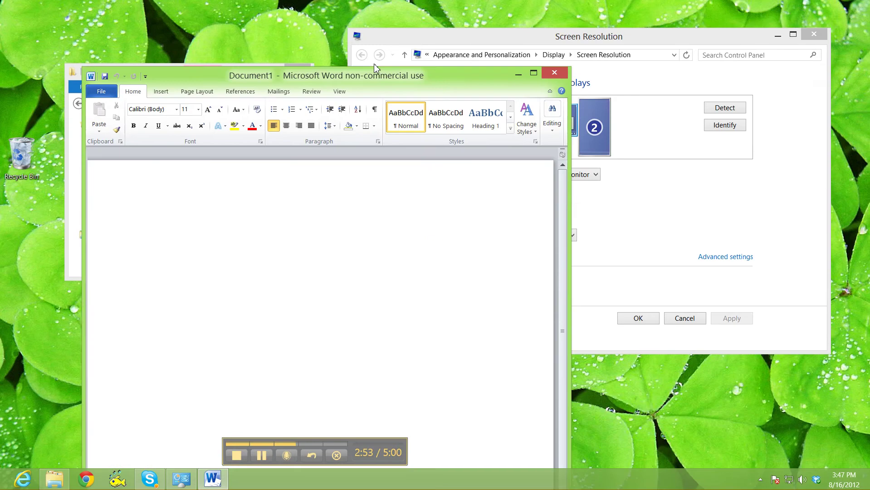
left_click_drag(375, 70, 435, 0)
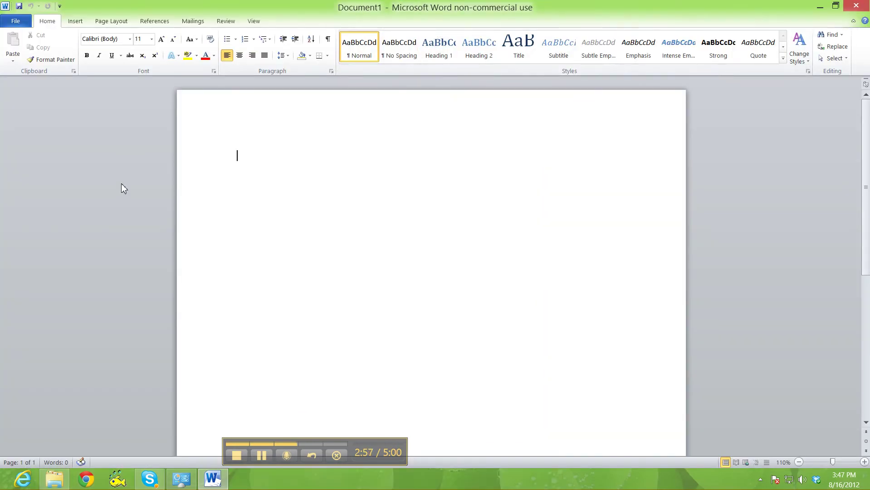
Step: View the Start screen, return to Word, and restore its maximized window in front of the Screen Resolution window
key("super")
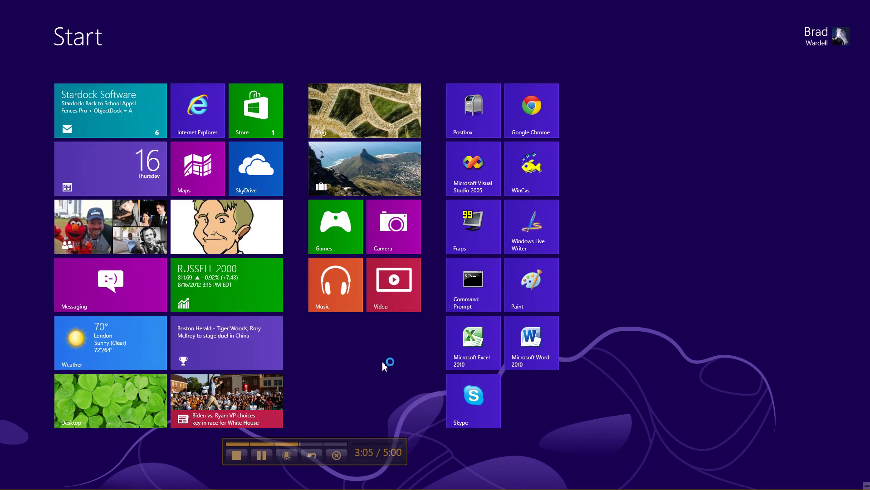
key("super")
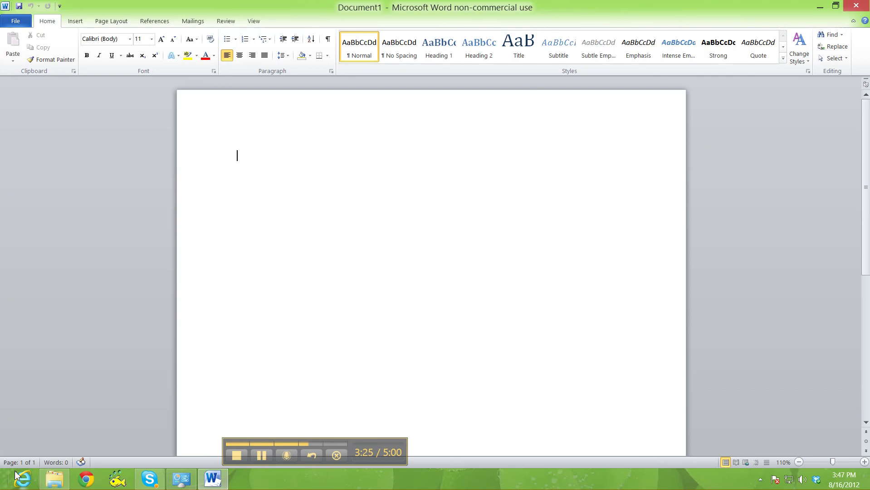
double_click(361, 7)
left_click_drag(364, 20, 580, 89)
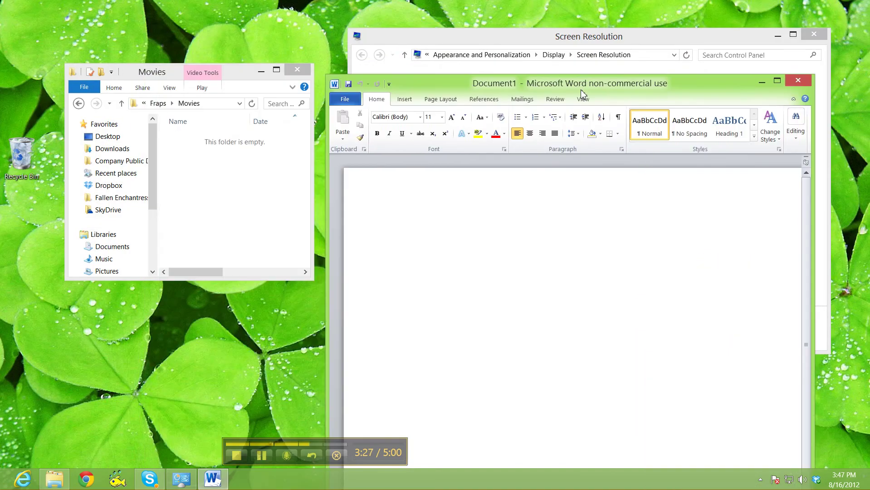
Step: Minimize the Word and Screen Resolution windows, and enlarge the Movies folder window near the middle of the desktop
left_click_drag(233, 78, 233, 58)
left_click_drag(313, 261, 447, 358)
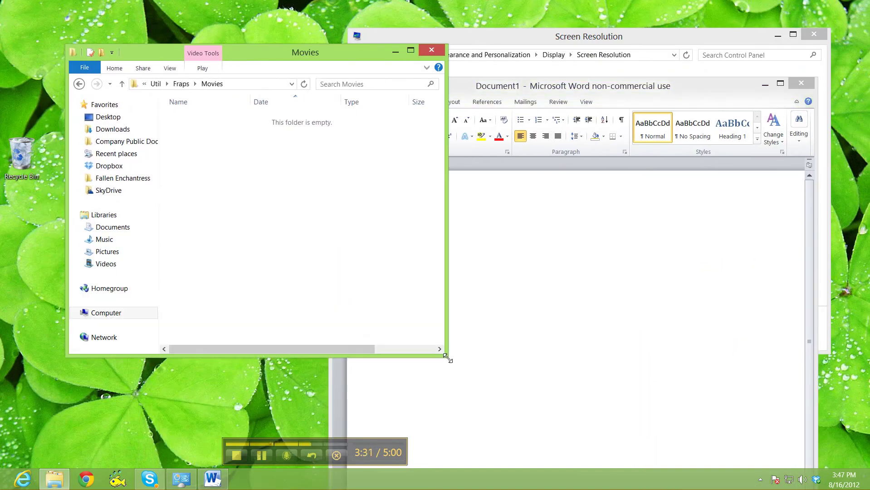
left_click_drag(354, 72, 449, 67)
left_click_drag(376, 437, 499, 430)
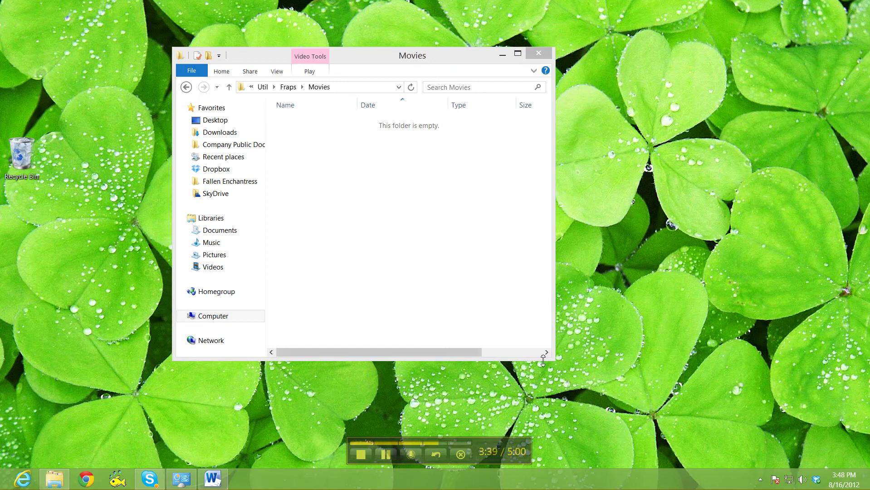
left_click_drag(553, 361, 650, 402)
mouse_move(495, 61)
left_mouse_down()
mouse_move(435, 50)
mouse_move(504, 59)
left_mouse_up()
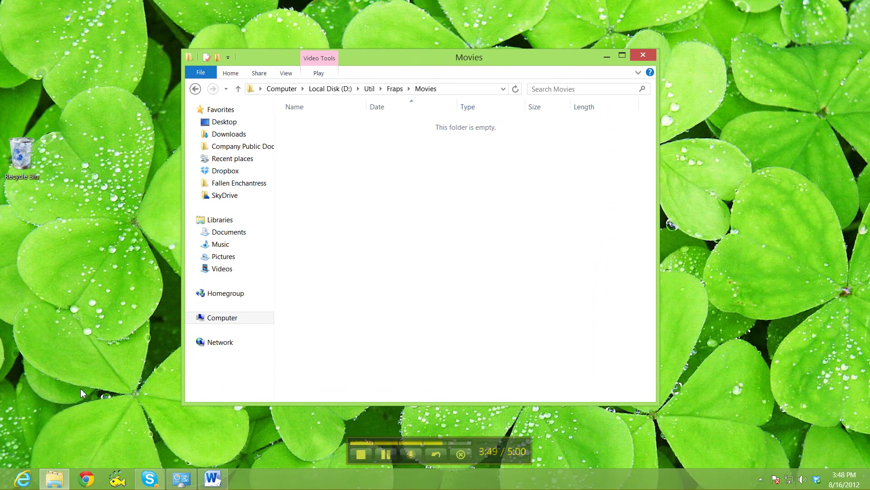
Step: Bring up the Start screen over the Movies folder window and examine what its screen corners reveal, including the charms bar
key("super")
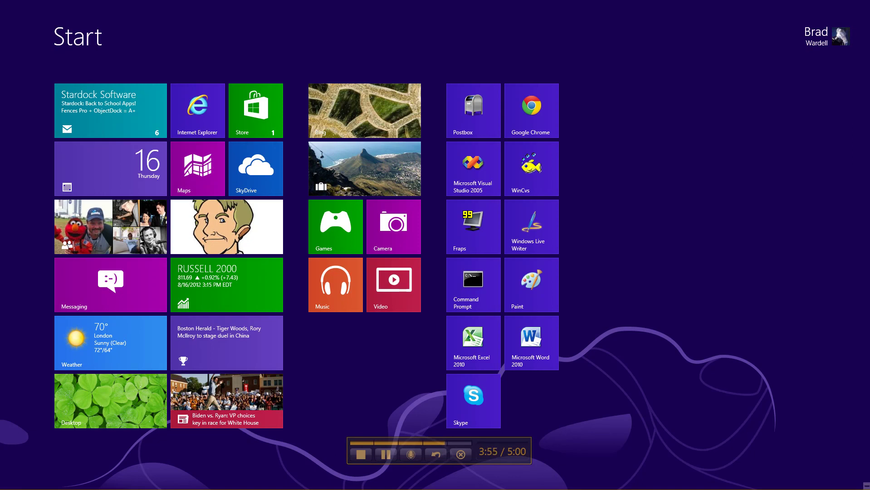
mouse_move(869, 2)
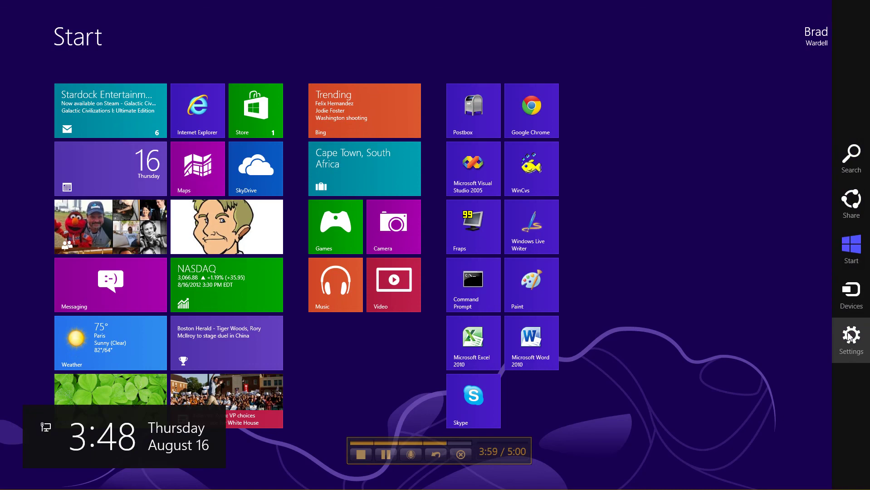
mouse_move(1, 1)
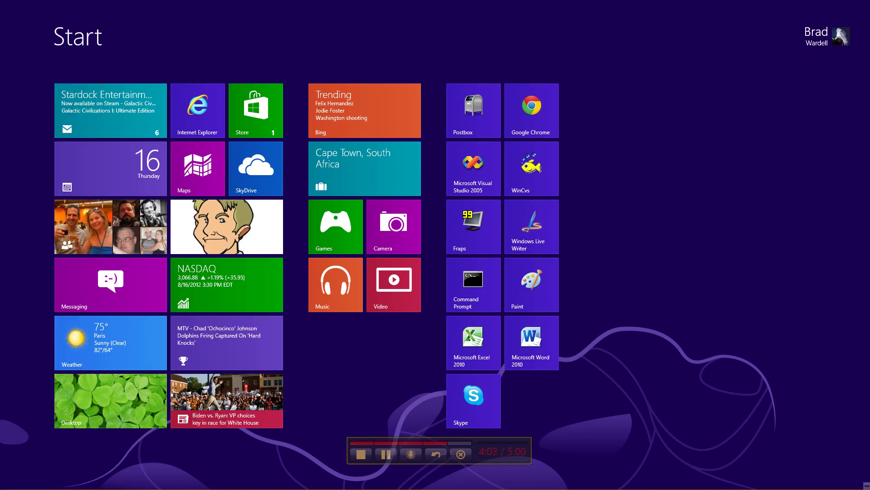
mouse_move(7, 485)
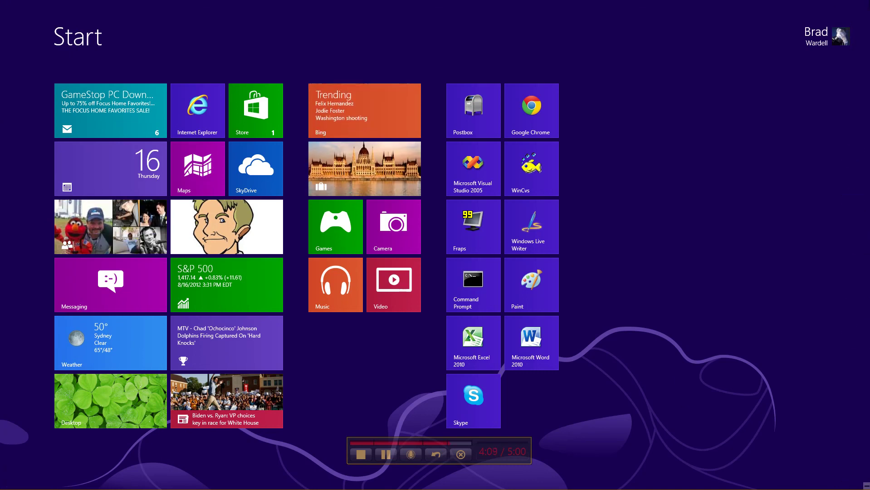
Step: View the Start screen's Settings pane from the charms bar and dismiss it
mouse_move(867, 486)
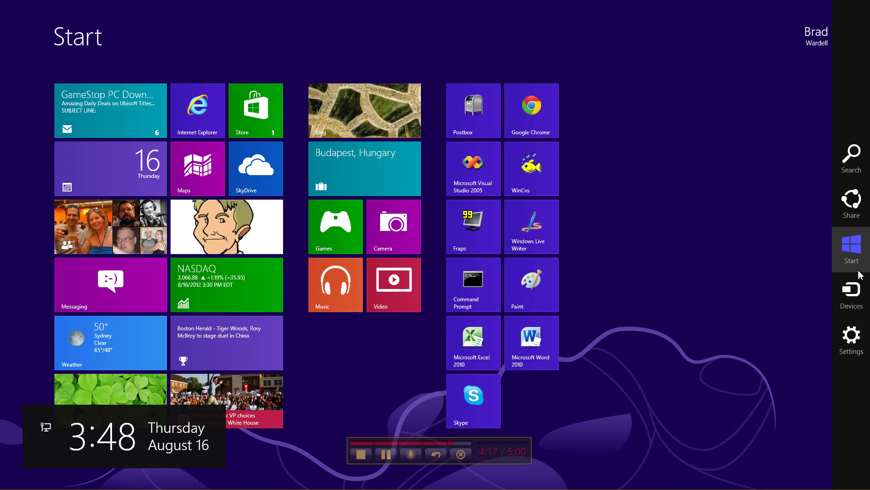
left_click(857, 352)
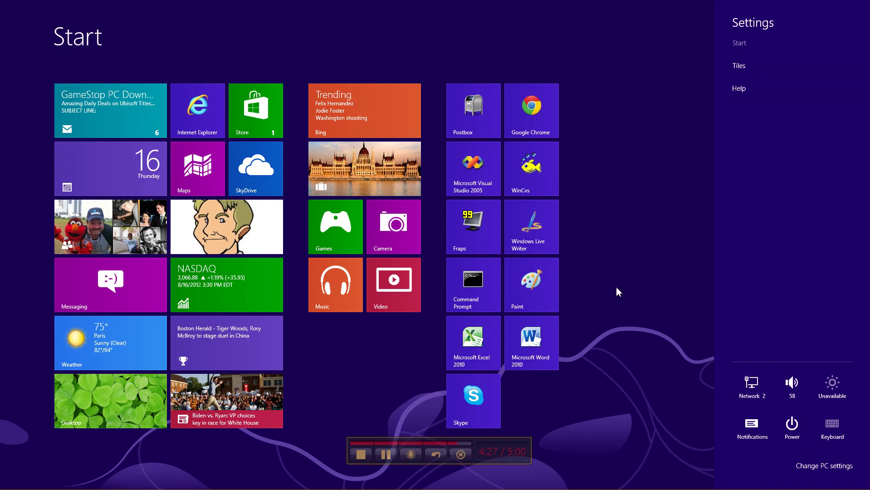
left_click(612, 320)
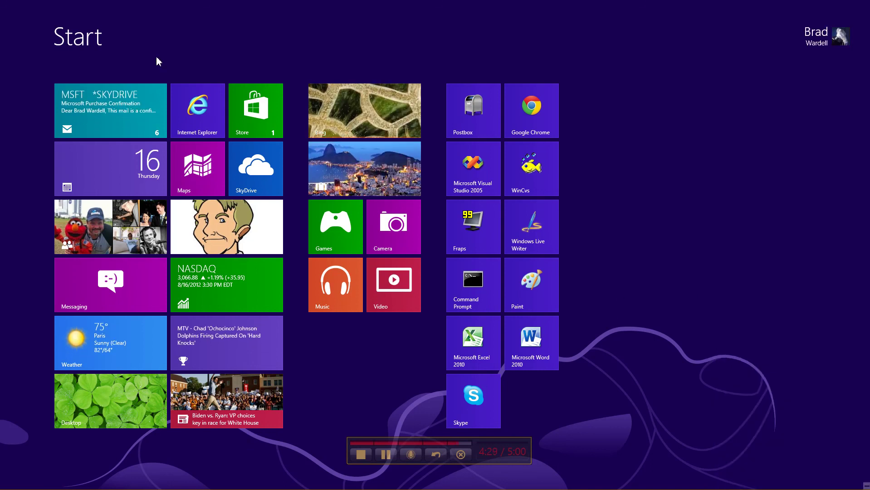